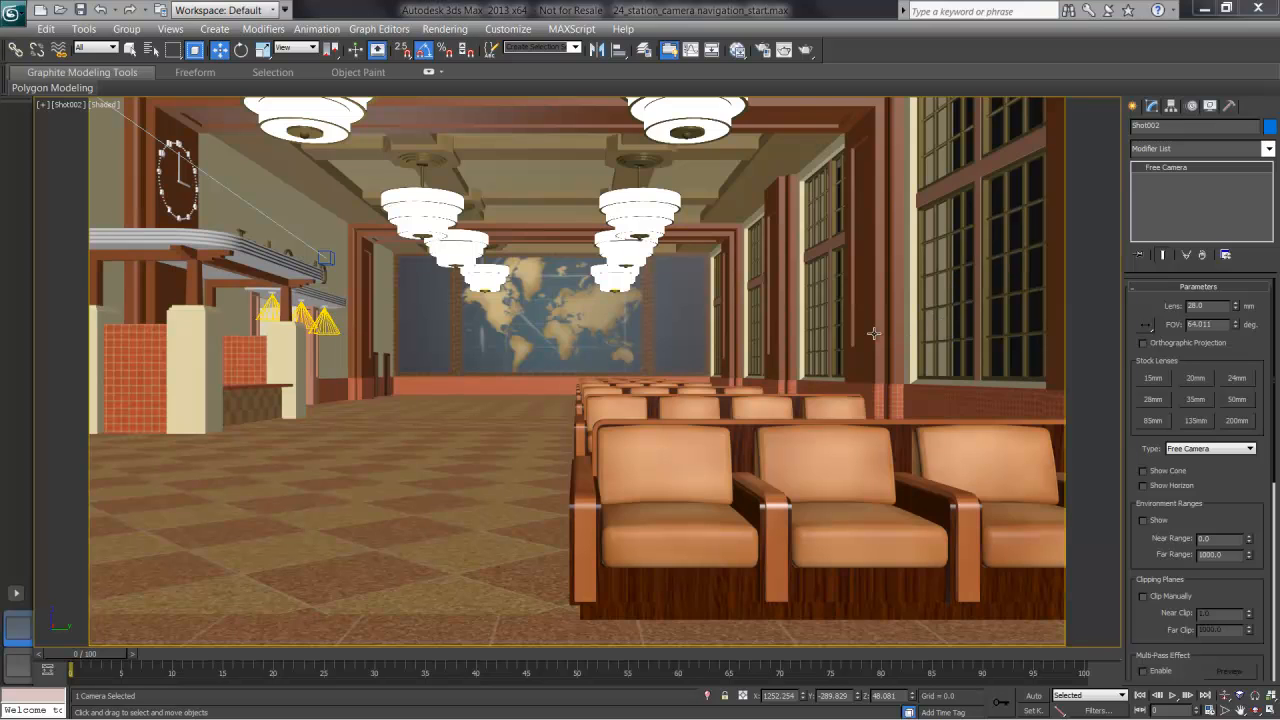
Step: Truck the Shot002 camera sideways and dolly it forward until the front armchair fills the foreground
{"action": "middle_click_drag", "start_coordinate": [873, 333], "coordinate": [837, 334]}
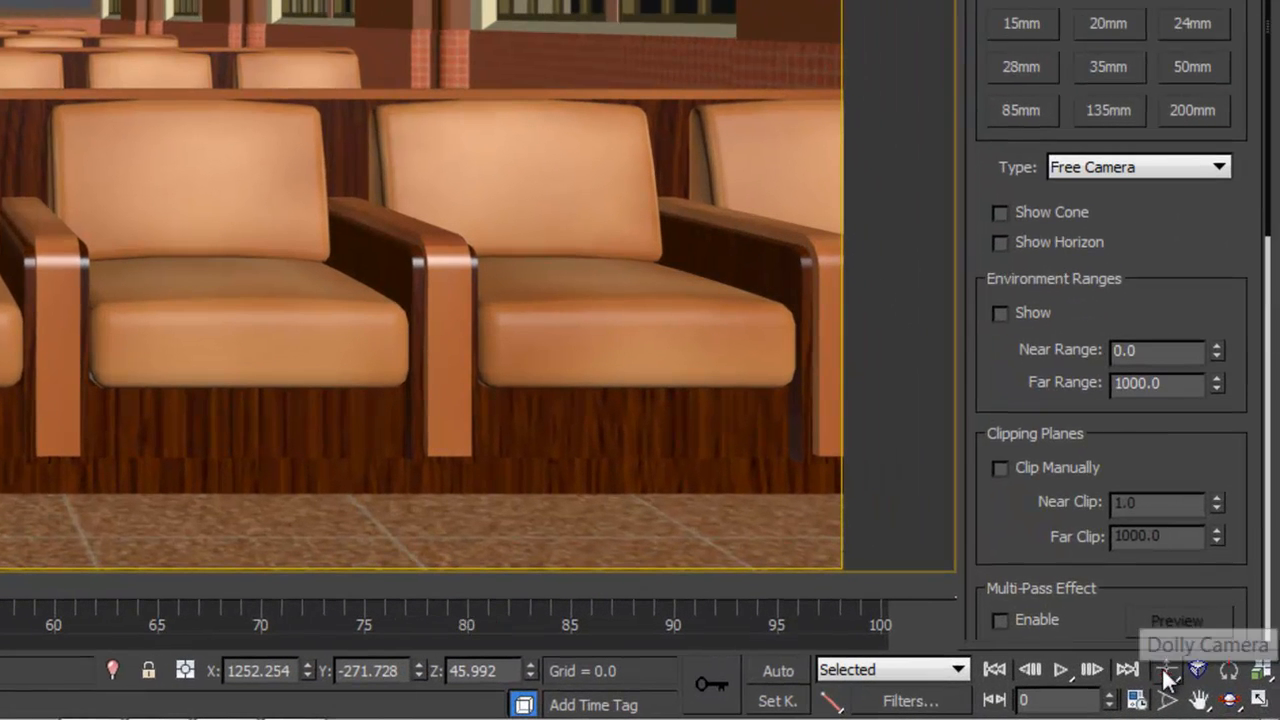
{"action": "left_click", "coordinate": [1166, 670]}
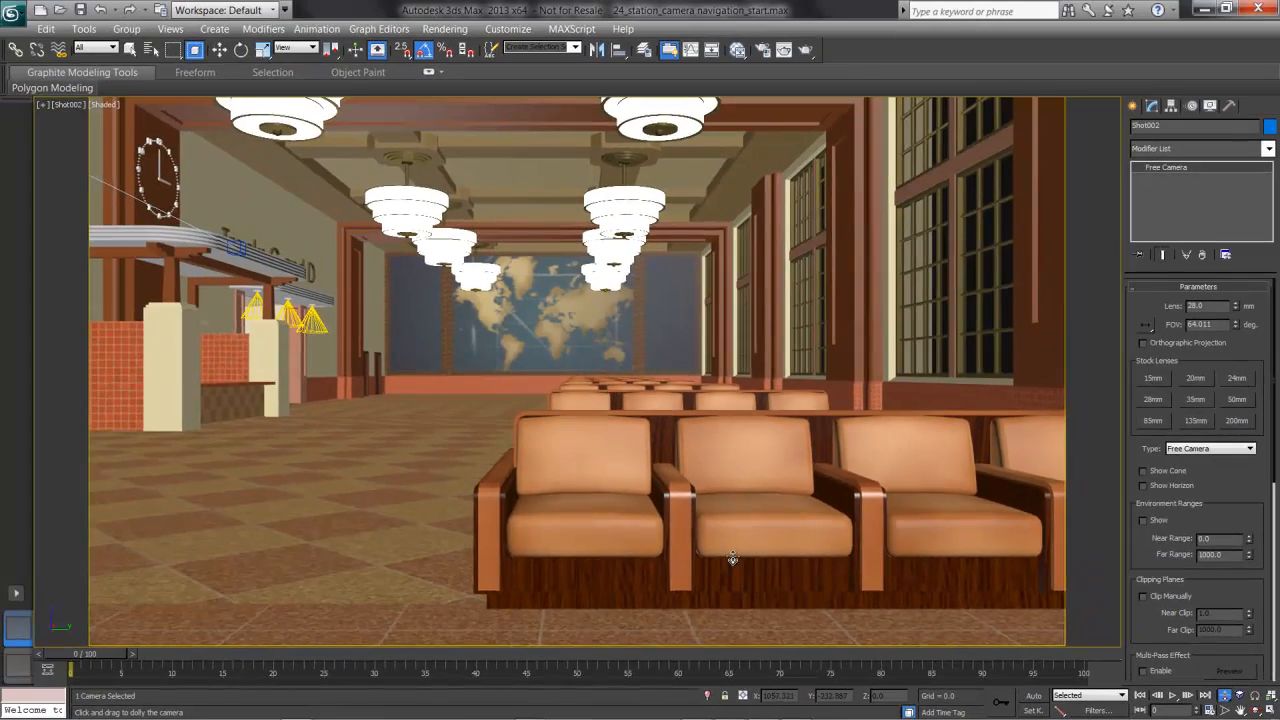
{"action": "left_click_drag", "start_coordinate": [733, 559], "coordinate": [785, 514]}
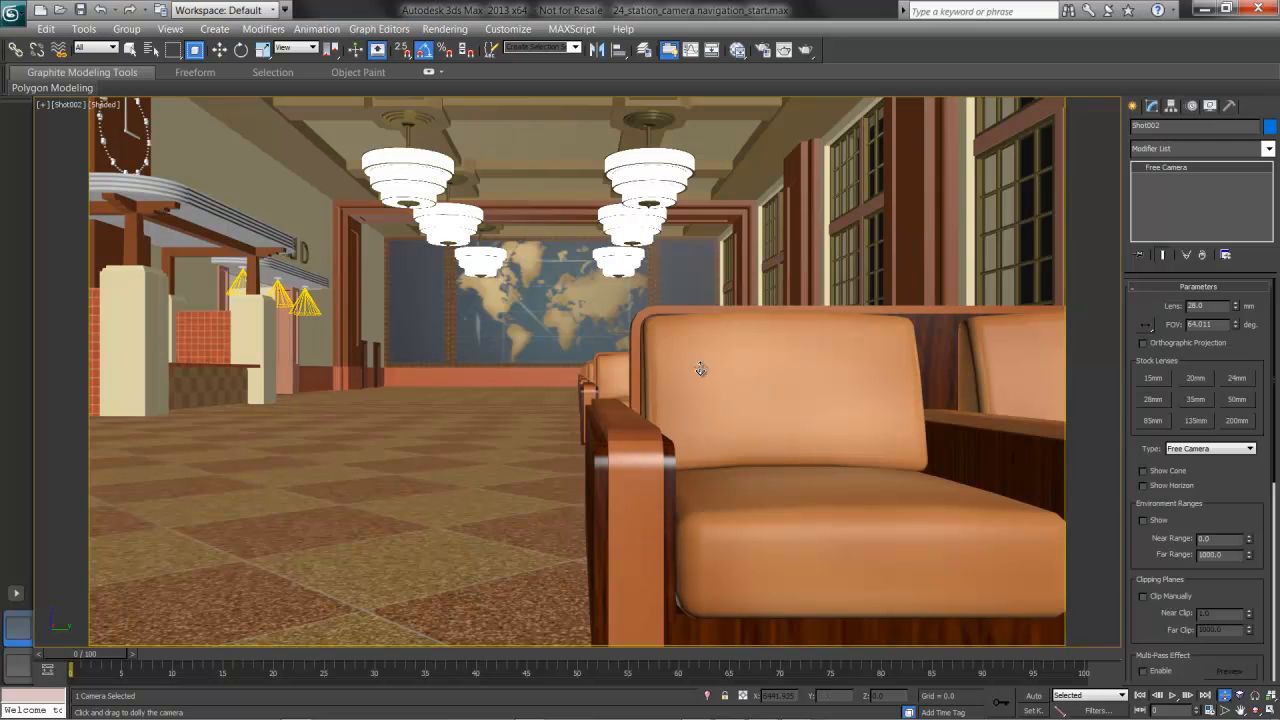
{"action": "key", "text": "w"}
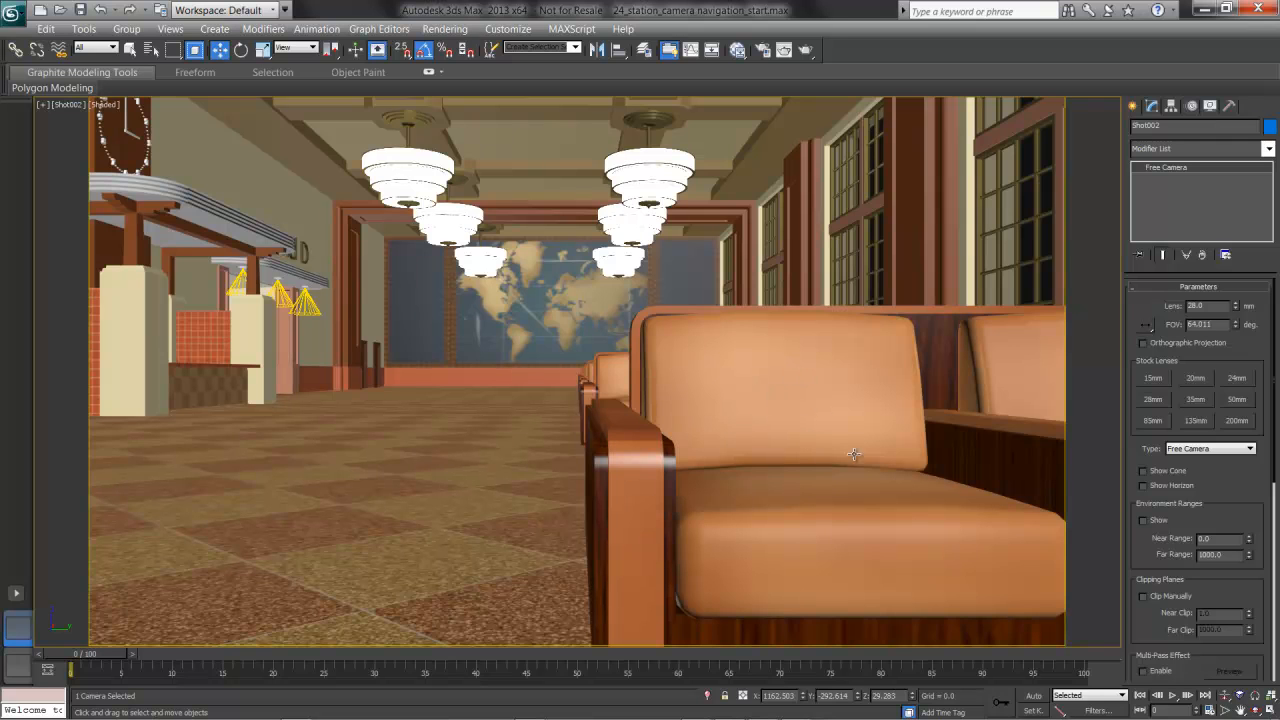
Step: Try rolling the camera into a tilted view and back to level, switching angle snap off
{"action": "left_click", "coordinate": [1256, 694]}
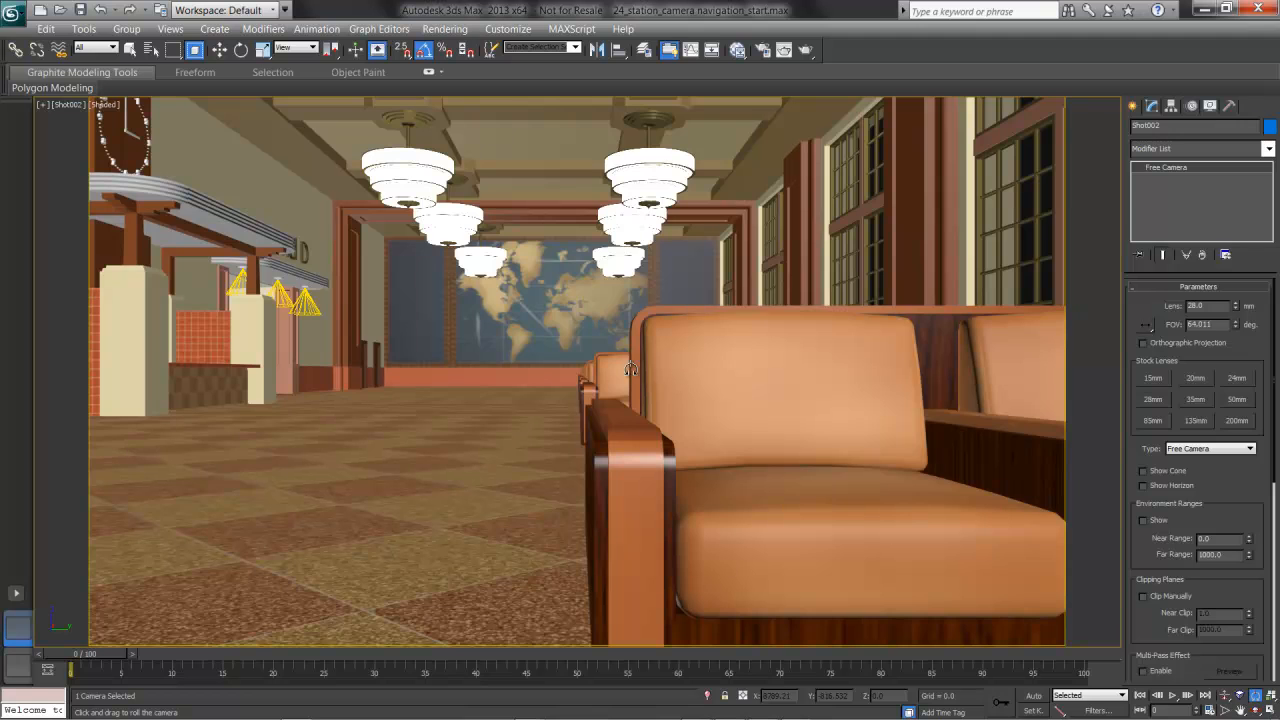
{"action": "left_click_drag", "start_coordinate": [620, 372], "coordinate": [697, 372]}
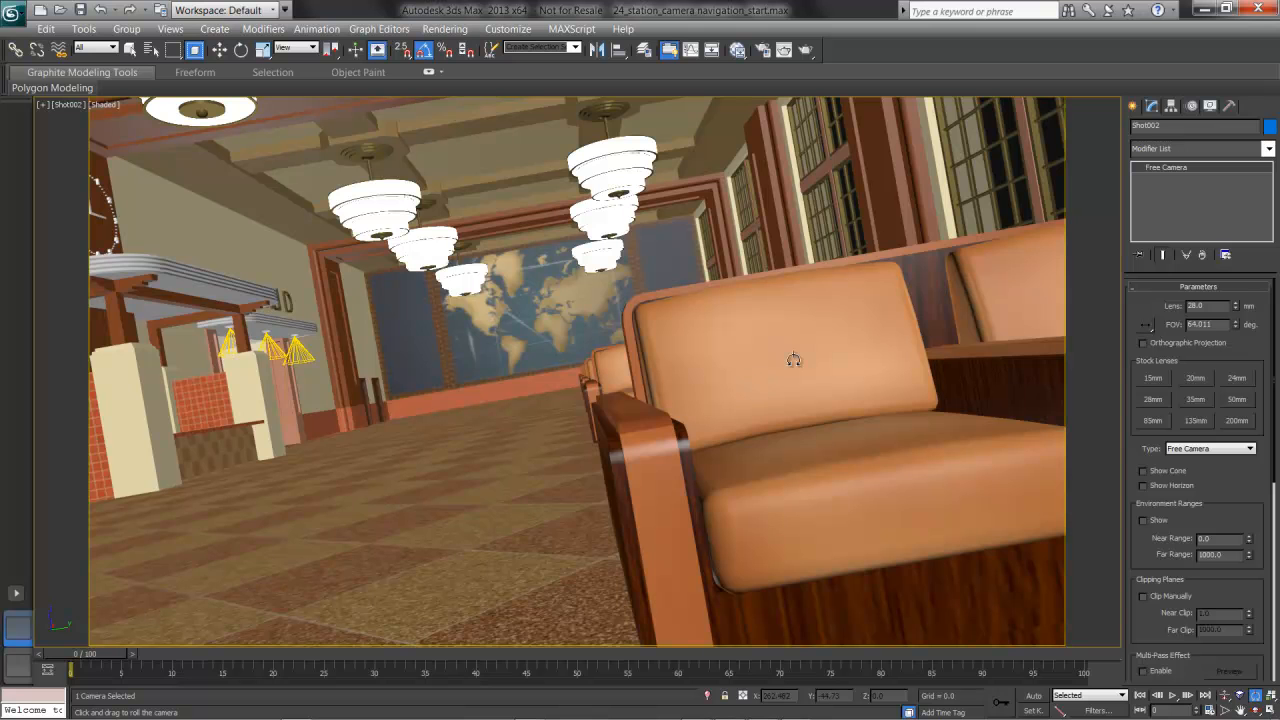
{"action": "left_click_drag", "start_coordinate": [776, 357], "coordinate": [736, 371]}
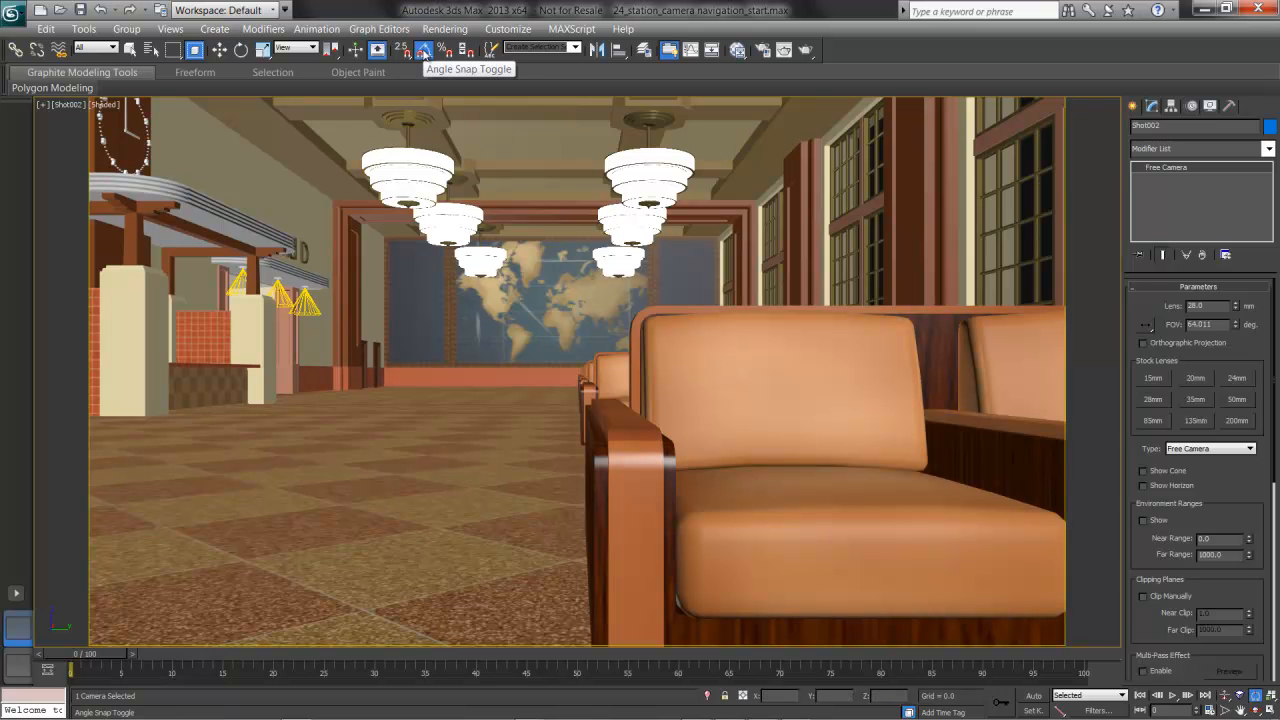
{"action": "left_click_drag", "start_coordinate": [700, 394], "coordinate": [660, 391]}
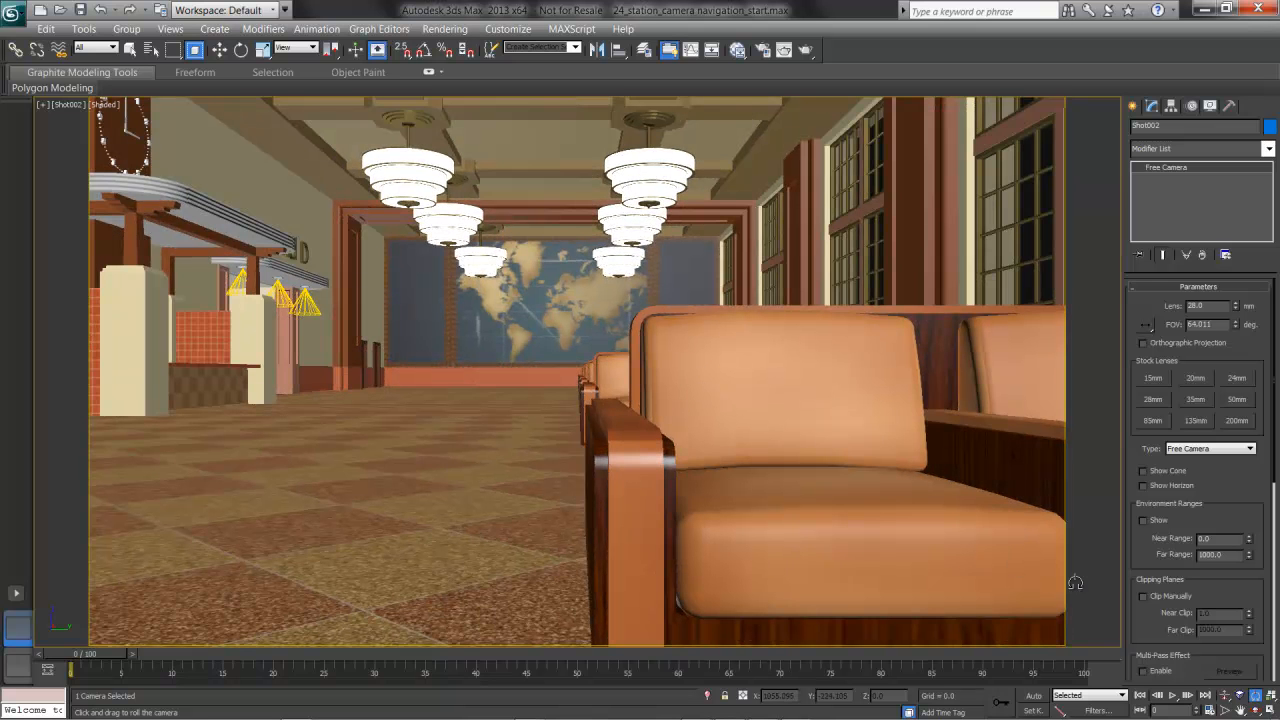
Step: Orbit the camera to show the outer side of the front armrest, and try a slight camera pan
{"action": "left_click", "coordinate": [1256, 710]}
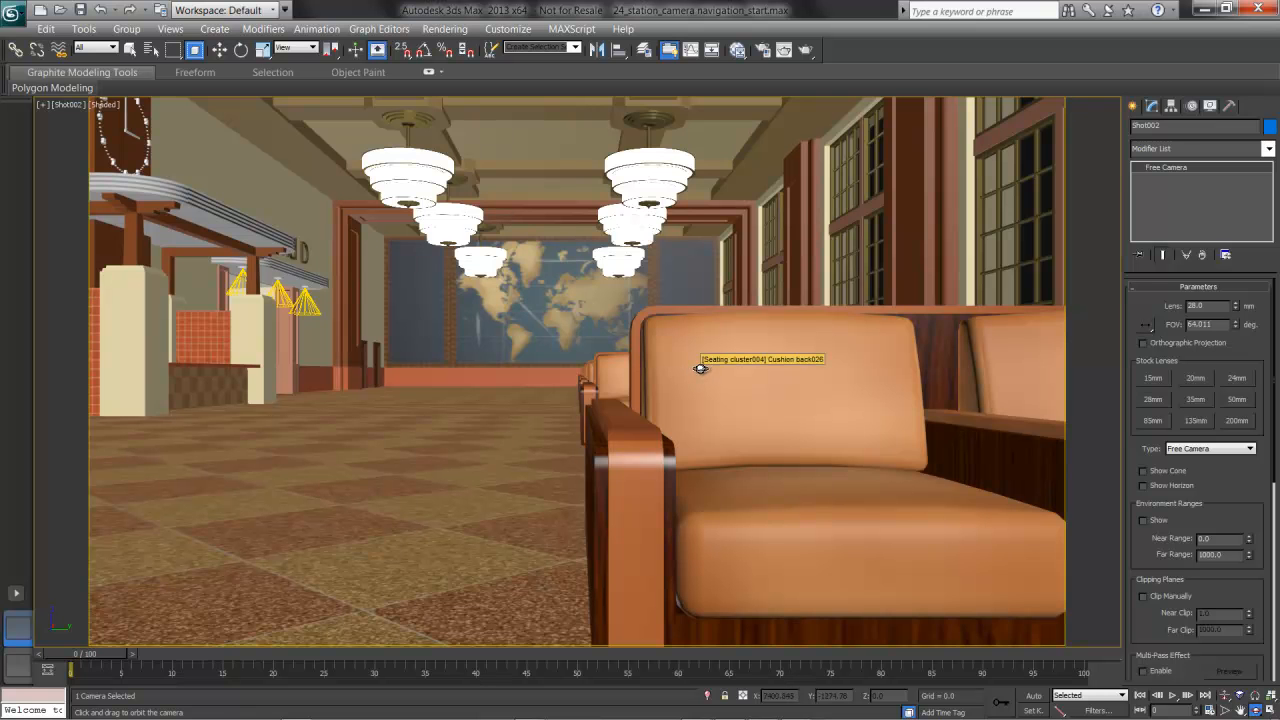
{"action": "left_click_drag", "start_coordinate": [700, 368], "coordinate": [751, 382]}
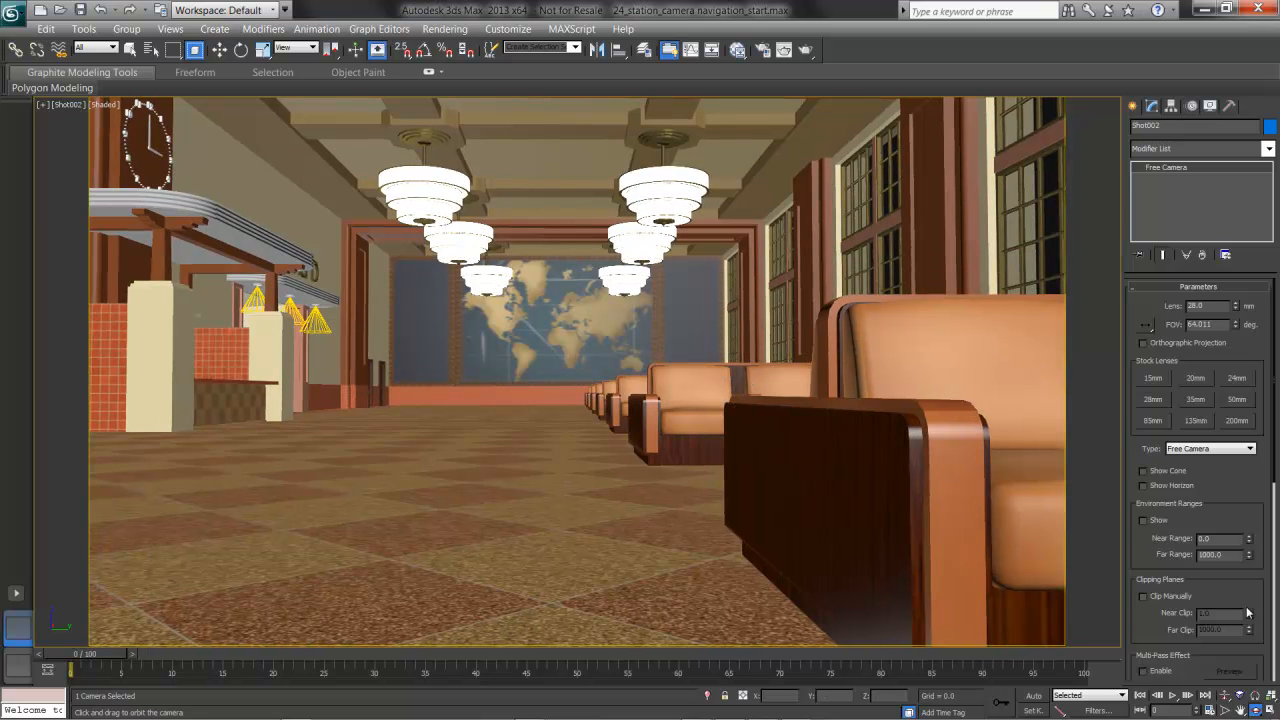
{"action": "left_click_drag", "start_coordinate": [1257, 711], "coordinate": [1256, 696]}
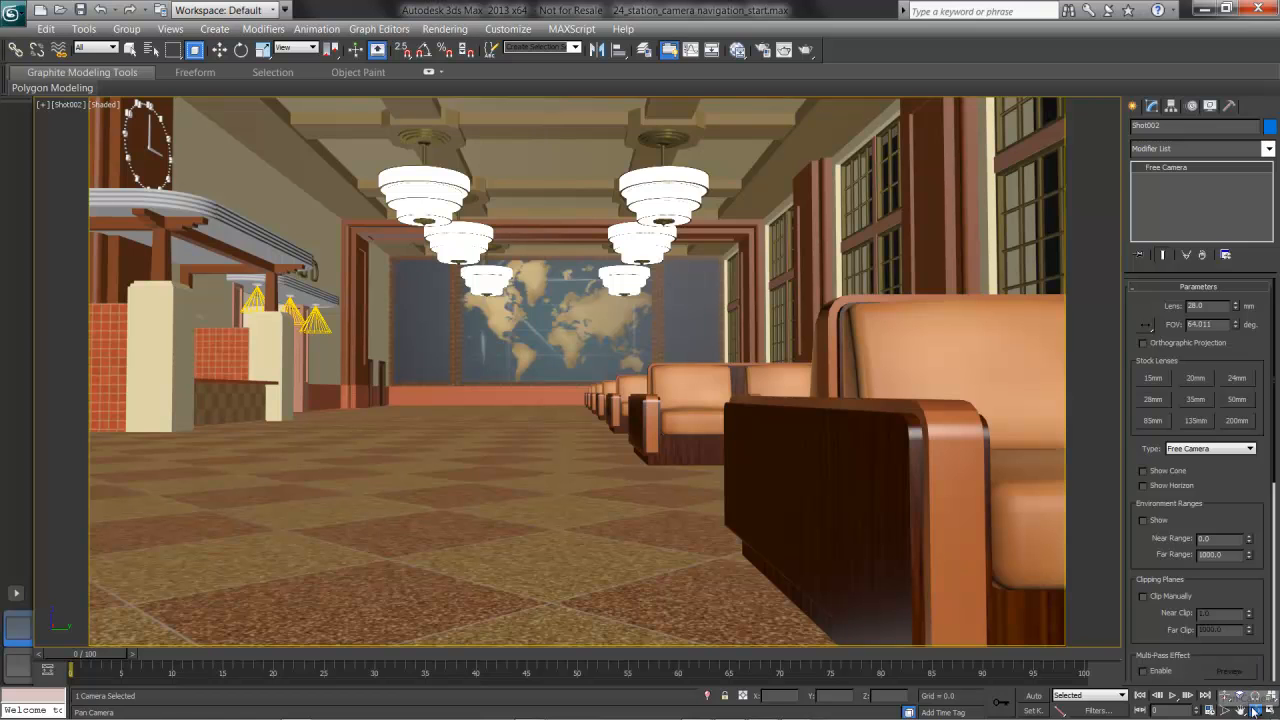
{"action": "mouse_move", "coordinate": [600, 357]}
{"action": "left_mouse_down"}
{"action": "mouse_move", "coordinate": [605, 430]}
{"action": "mouse_move", "coordinate": [680, 400]}
{"action": "mouse_move", "coordinate": [597, 372]}
{"action": "mouse_move", "coordinate": [651, 362]}
{"action": "mouse_move", "coordinate": [640, 420]}
{"action": "mouse_move", "coordinate": [585, 385]}
{"action": "mouse_move", "coordinate": [581, 358]}
{"action": "mouse_move", "coordinate": [626, 369]}
{"action": "mouse_move", "coordinate": [608, 362]}
{"action": "left_mouse_up"}
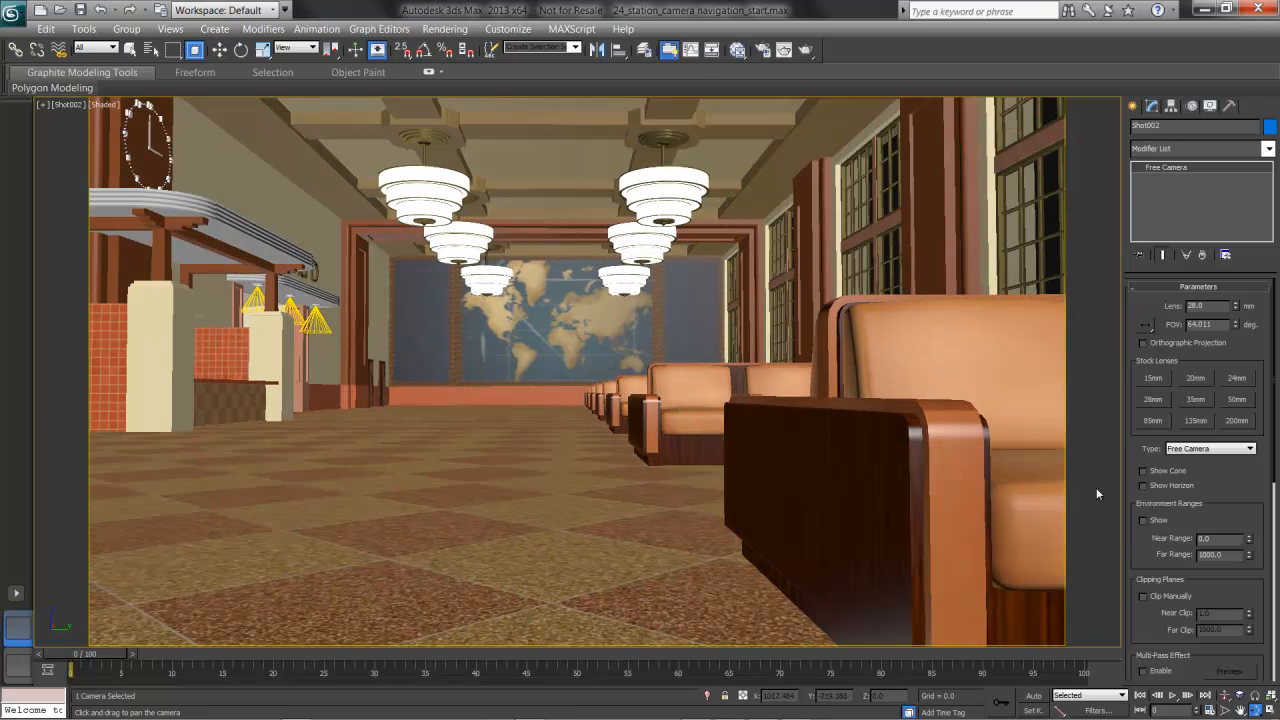
Step: Truck the camera up and sideways, and bring it back down to frame the front armchair beside the aisle
{"action": "left_click", "coordinate": [1240, 709]}
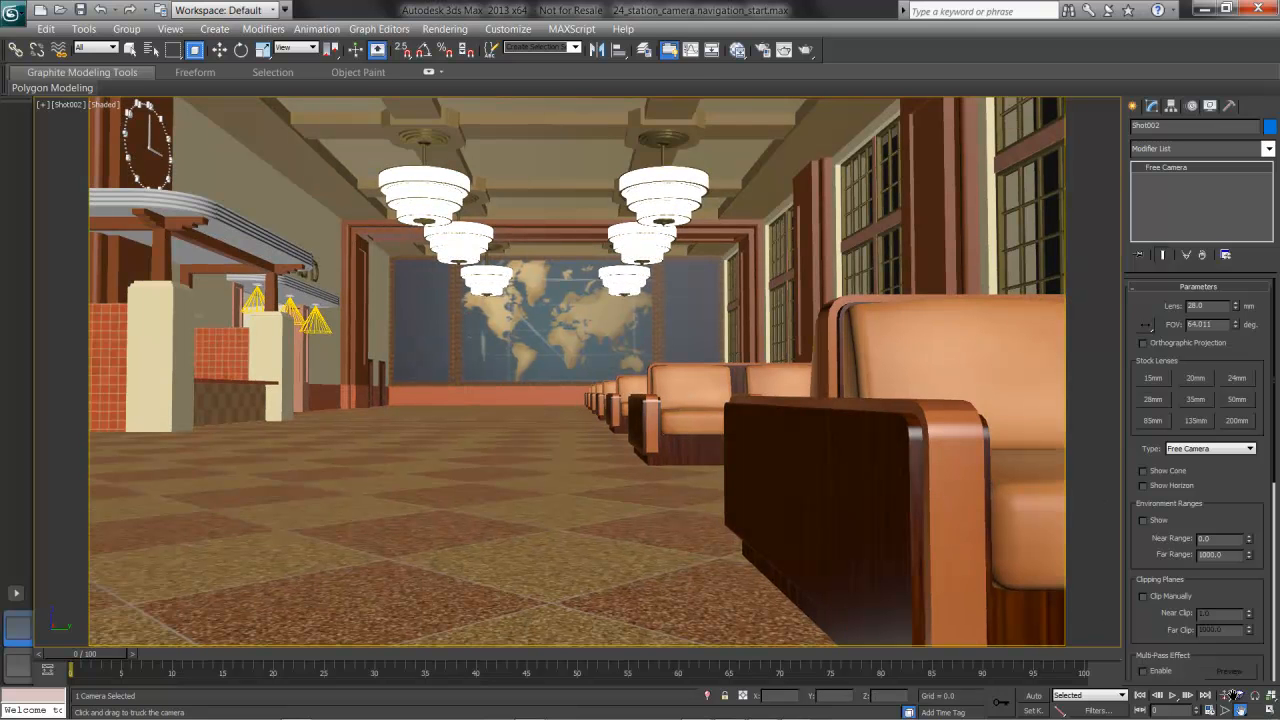
{"action": "left_click_drag", "start_coordinate": [830, 343], "coordinate": [884, 377]}
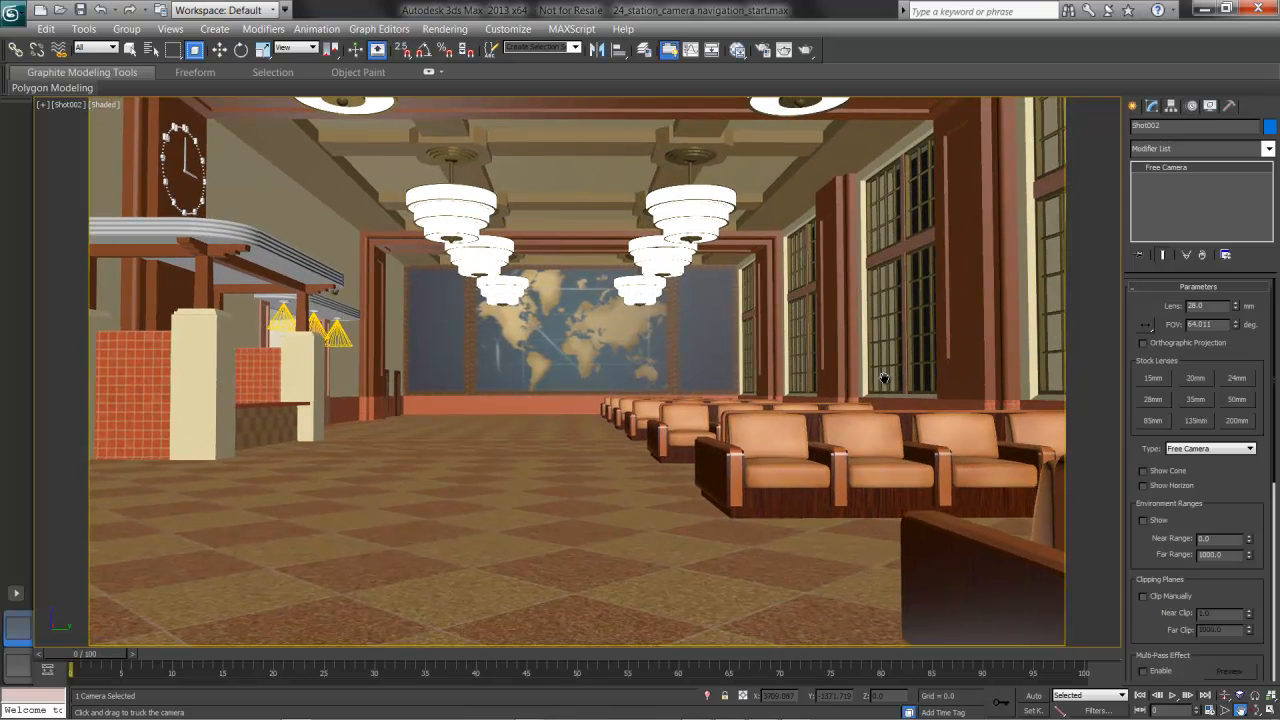
{"action": "left_click_drag", "start_coordinate": [884, 377], "coordinate": [813, 351]}
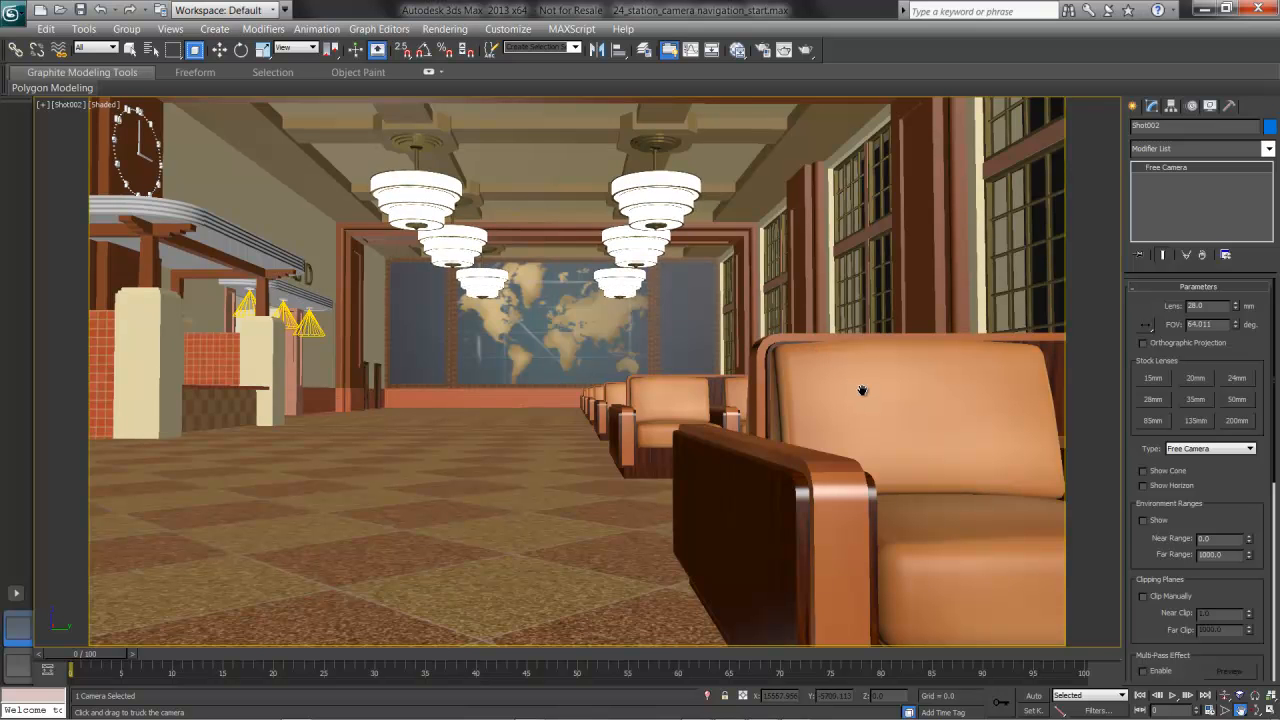
{"action": "left_click_drag", "start_coordinate": [860, 411], "coordinate": [797, 409]}
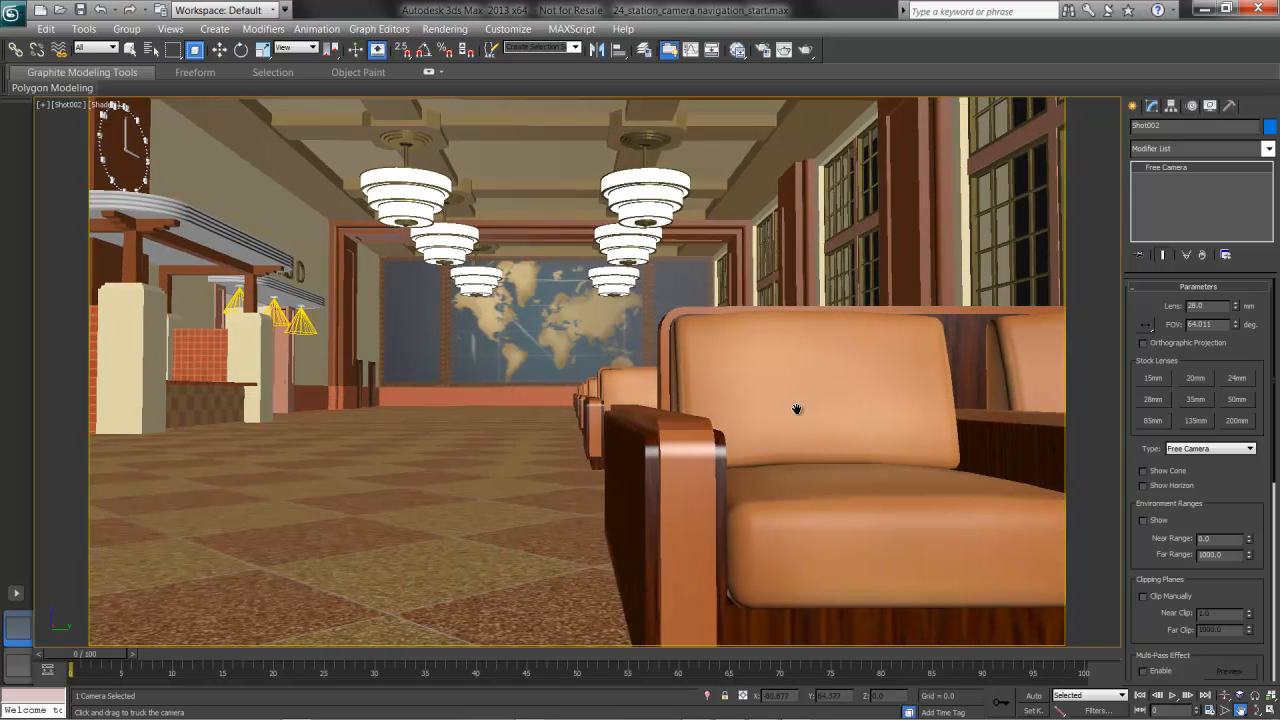
Step: Dolly and orbit the camera around the front armchair, ending slightly farther back with its seat and armrest in frame
{"action": "left_click", "coordinate": [1224, 695]}
{"action": "left_click_drag", "start_coordinate": [864, 393], "coordinate": [898, 413]}
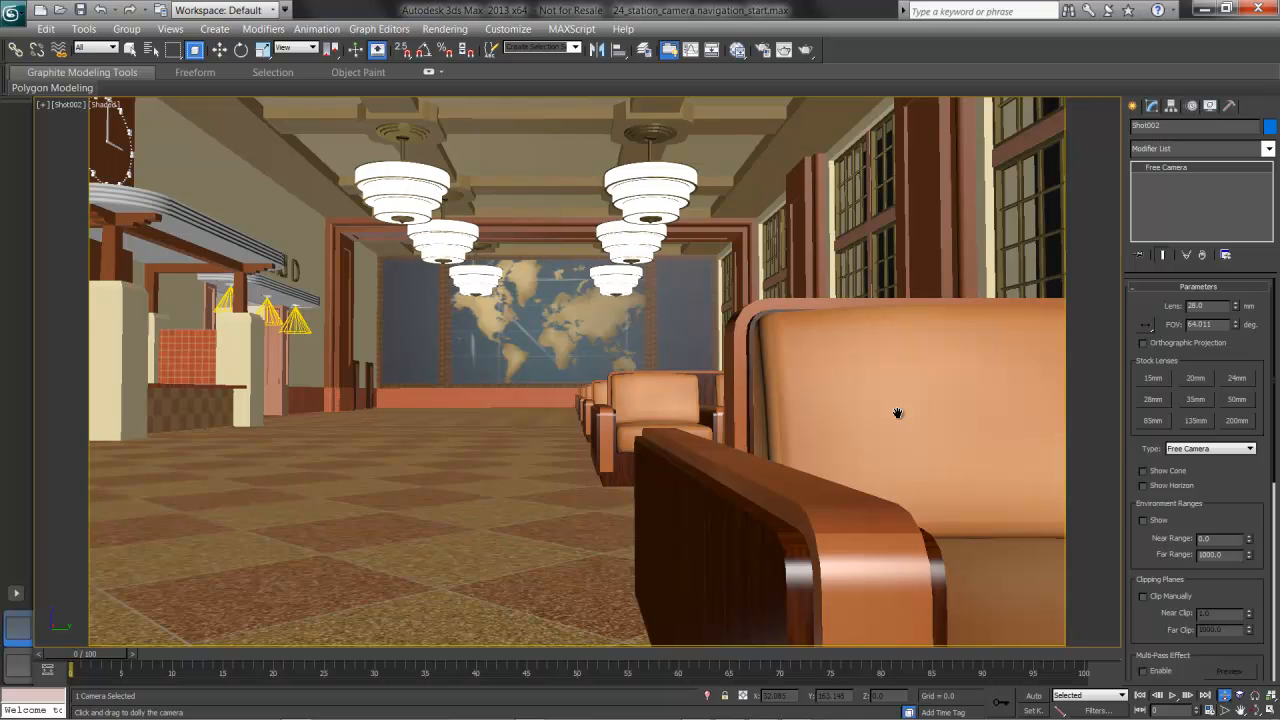
{"action": "left_click", "coordinate": [1257, 708]}
{"action": "left_click_drag", "start_coordinate": [1257, 708], "coordinate": [1257, 694]}
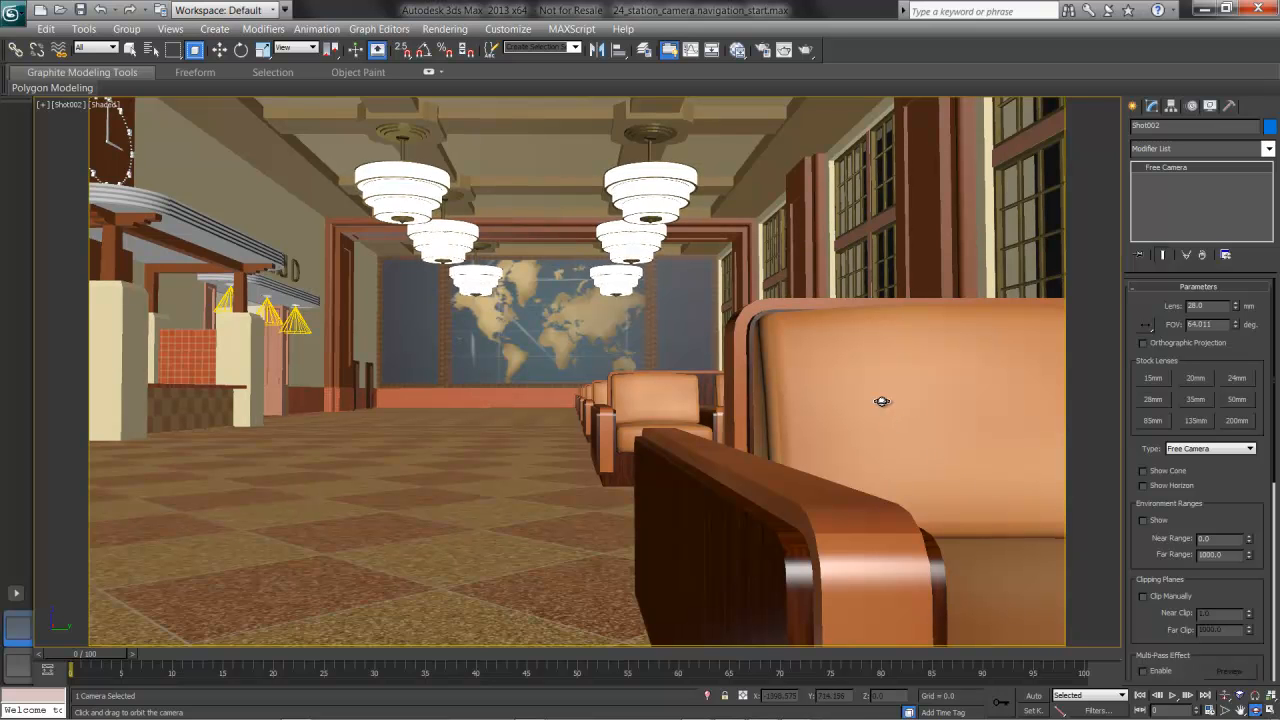
{"action": "left_click_drag", "start_coordinate": [882, 401], "coordinate": [880, 400]}
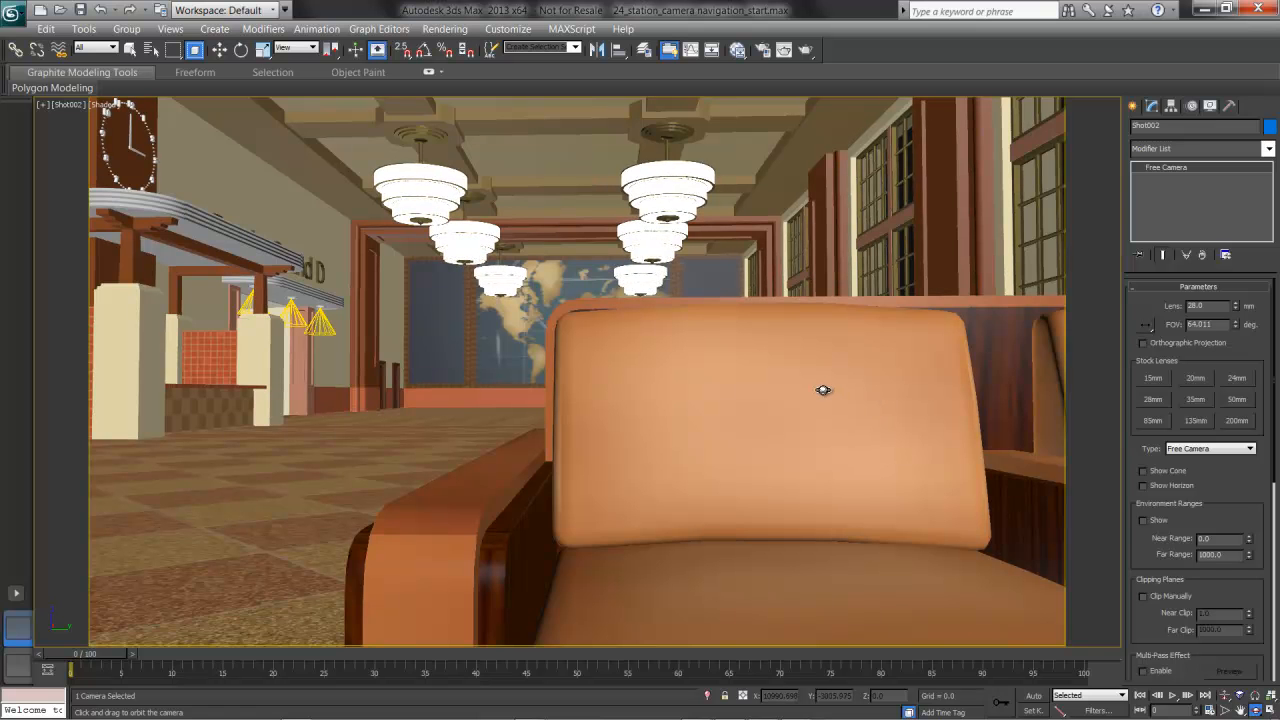
{"action": "middle_click_drag", "start_coordinate": [743, 366], "coordinate": [771, 366]}
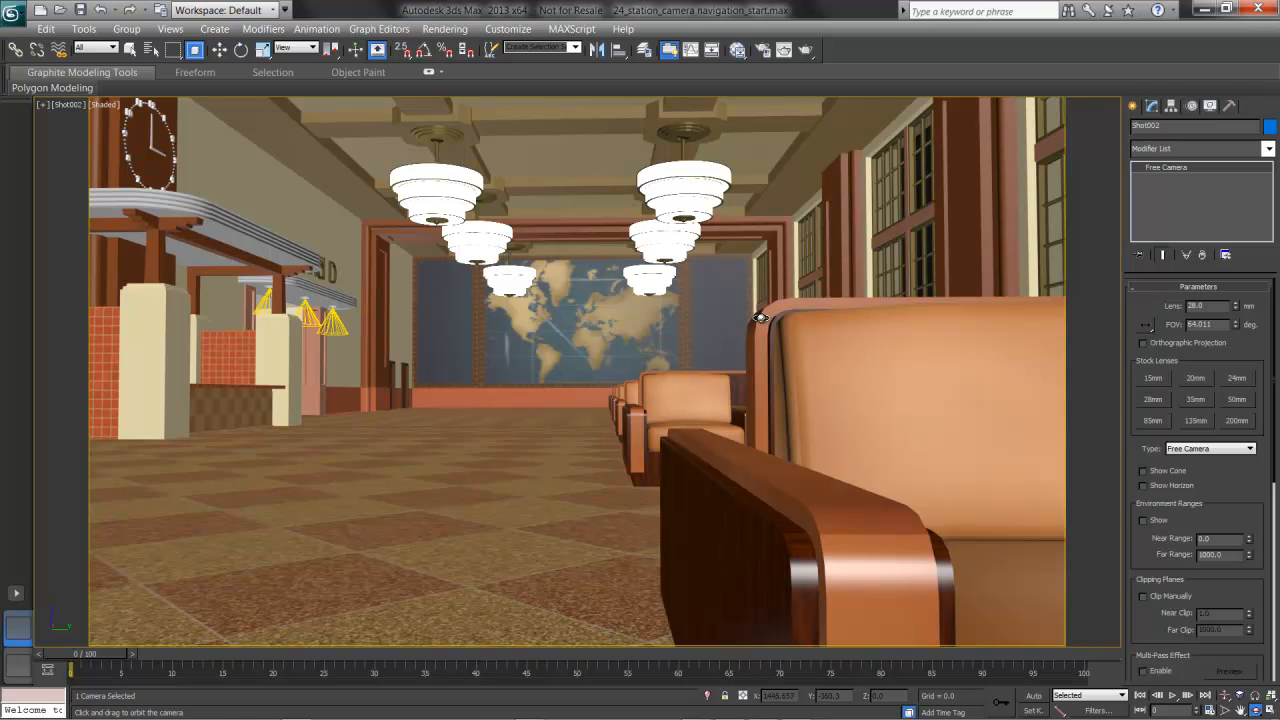
{"action": "key", "text": "w"}
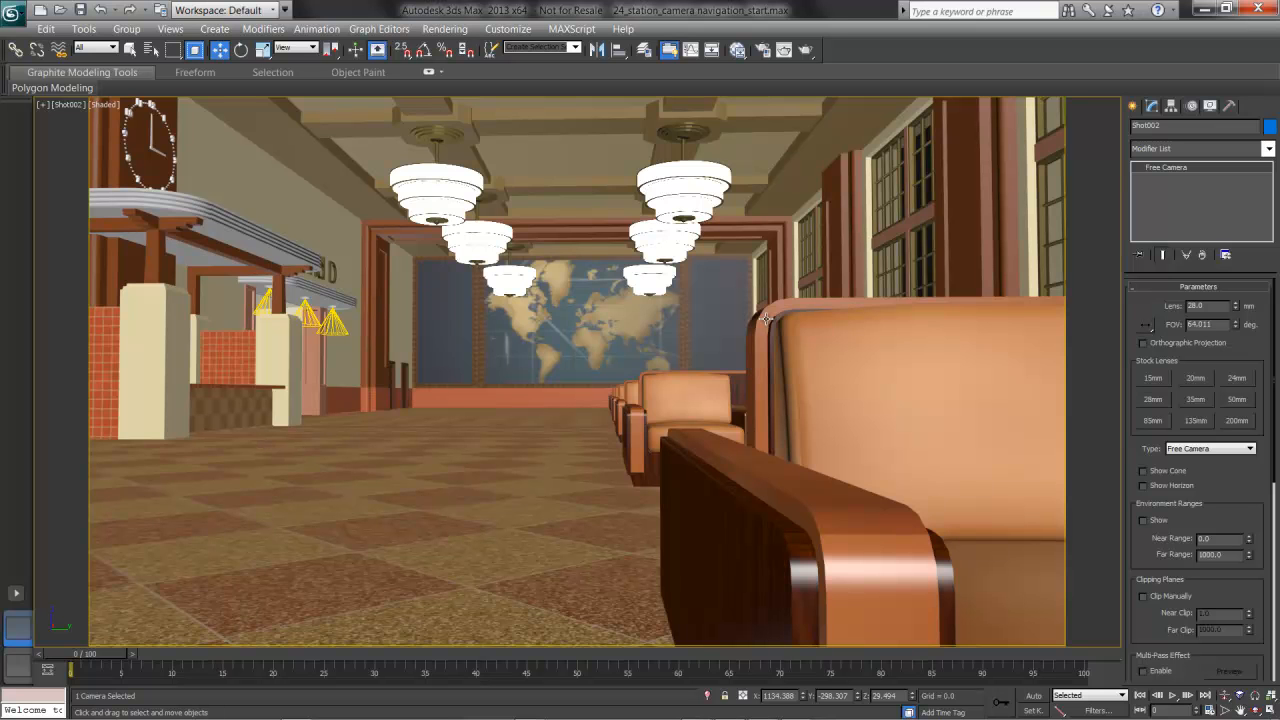
{"action": "left_click_drag", "start_coordinate": [765, 318], "coordinate": [585, 353]}
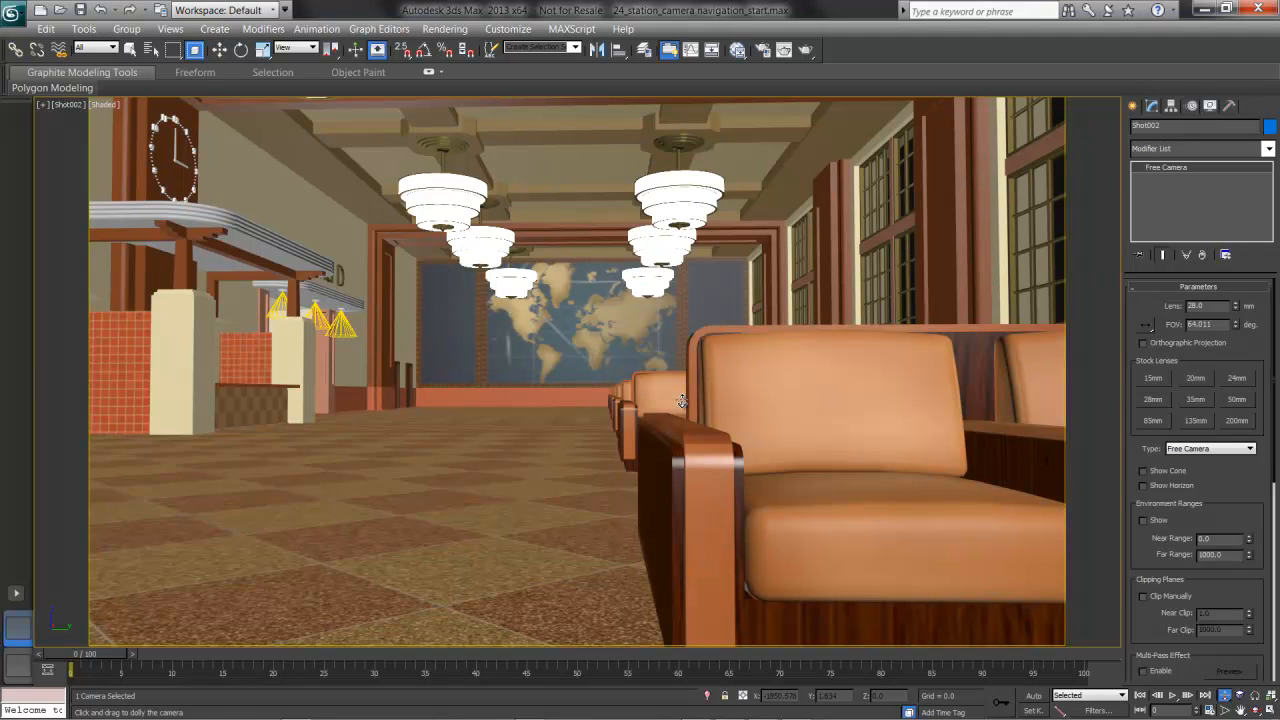
Step: Strengthen and weaken the camera's perspective around the front seats, and restore the 28mm stock lens
{"action": "left_click", "coordinate": [1240, 695]}
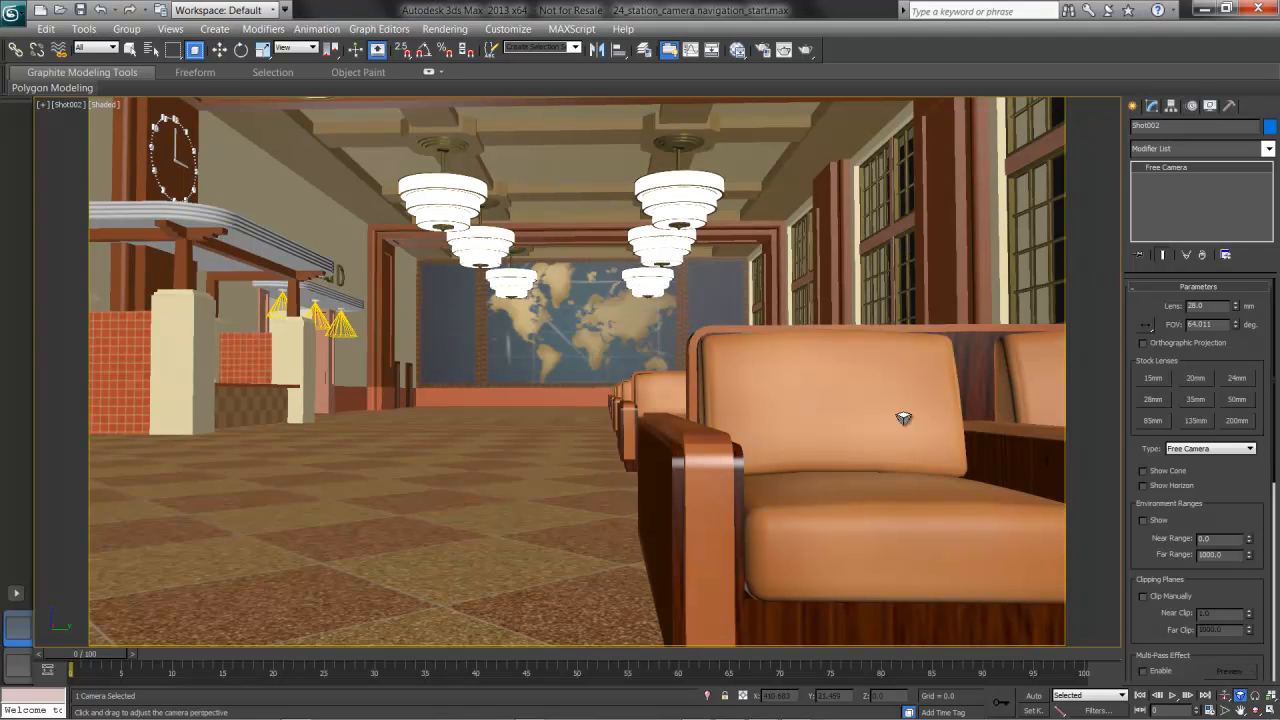
{"action": "left_click_drag", "start_coordinate": [643, 395], "coordinate": [472, 351]}
{"action": "left_click_drag", "start_coordinate": [377, 356], "coordinate": [856, 209]}
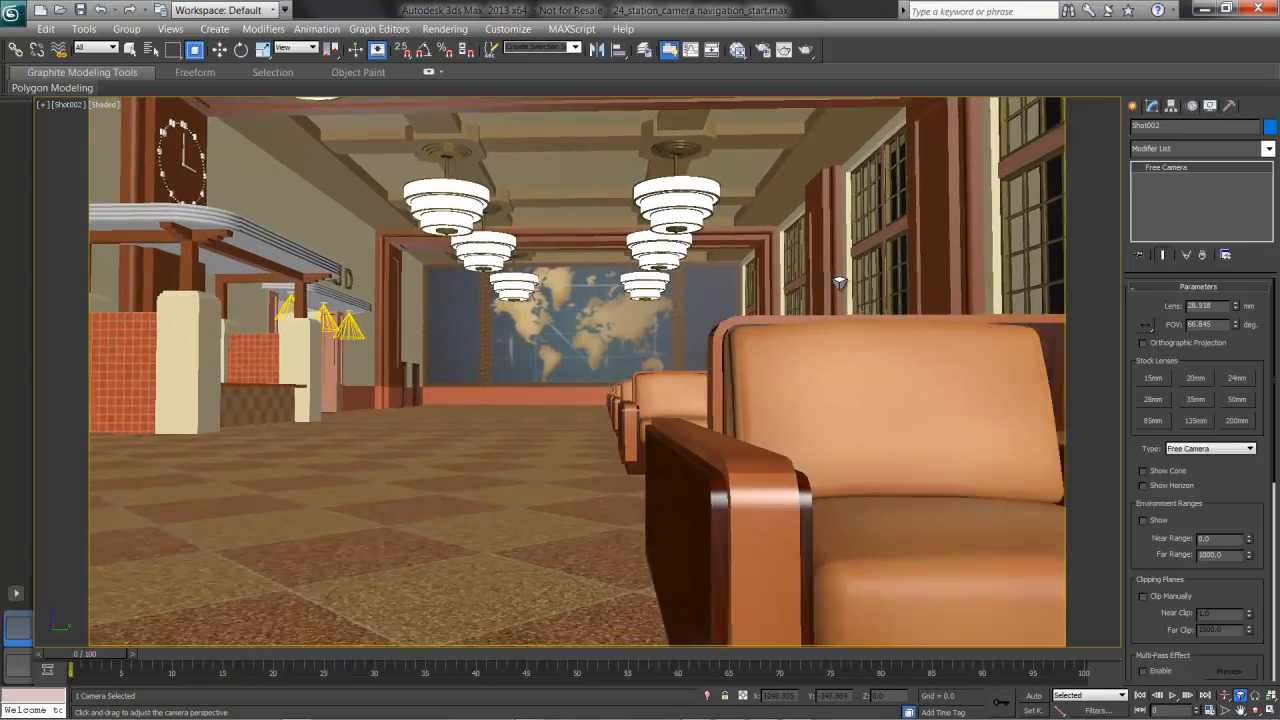
{"action": "left_click_drag", "start_coordinate": [839, 282], "coordinate": [838, 518]}
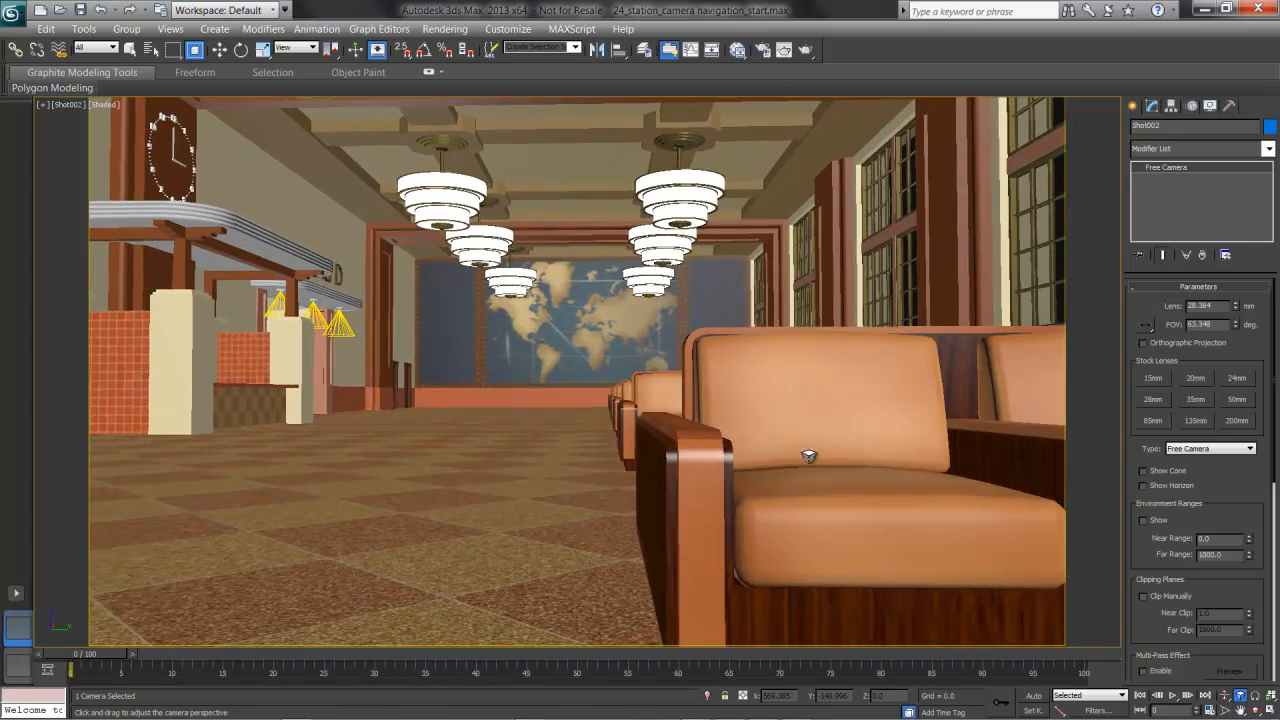
{"action": "left_click_drag", "start_coordinate": [853, 587], "coordinate": [821, 222]}
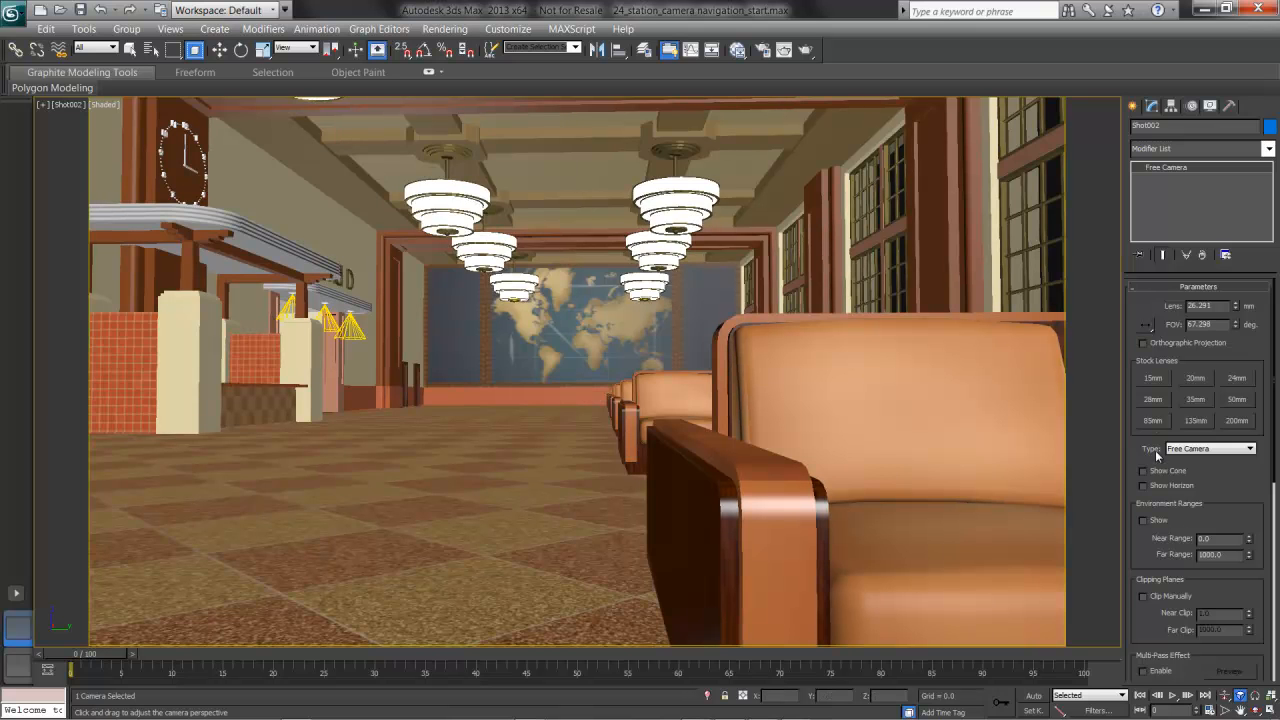
{"action": "left_click", "coordinate": [1153, 399]}
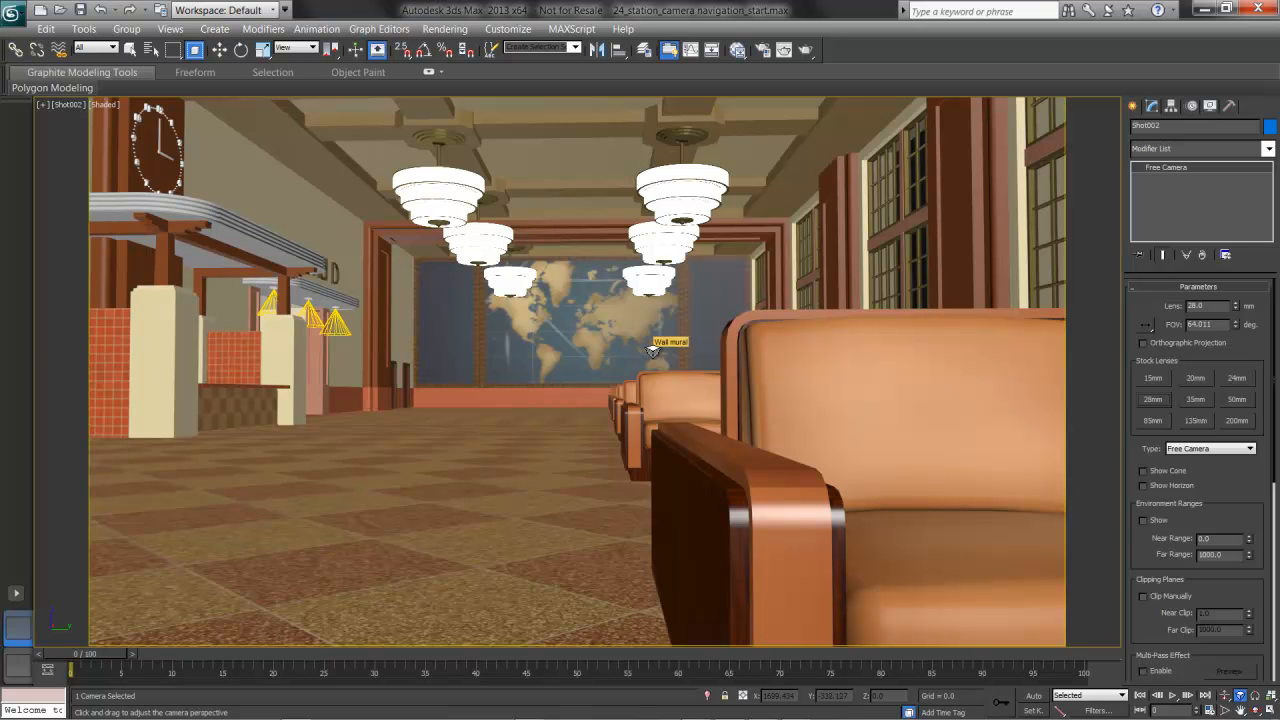
Step: Dolly the camera forward toward the seats and flatten its perspective to a lens of about 37 mm
{"action": "left_click", "coordinate": [1222, 697]}
{"action": "left_click_drag", "start_coordinate": [840, 530], "coordinate": [838, 503]}
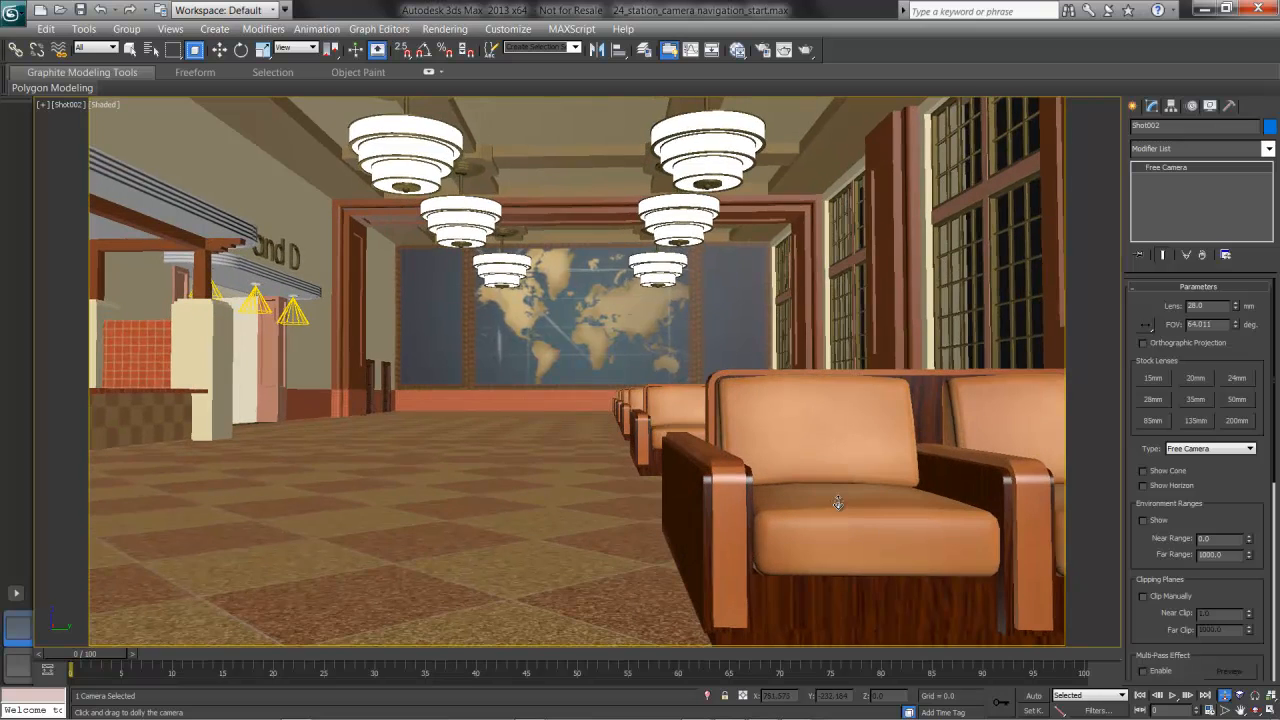
{"action": "left_click", "coordinate": [1240, 697]}
{"action": "left_click_drag", "start_coordinate": [620, 471], "coordinate": [1160, 710]}
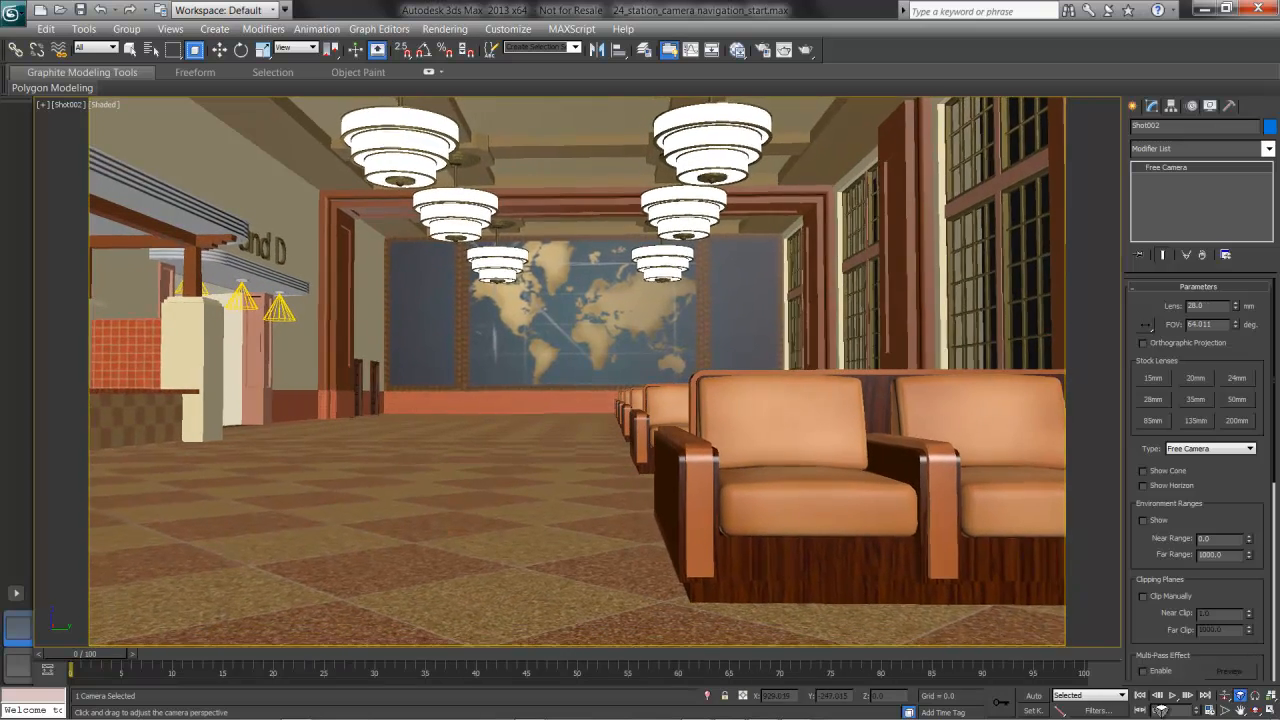
{"action": "left_click_drag", "start_coordinate": [640, 500], "coordinate": [971, 590]}
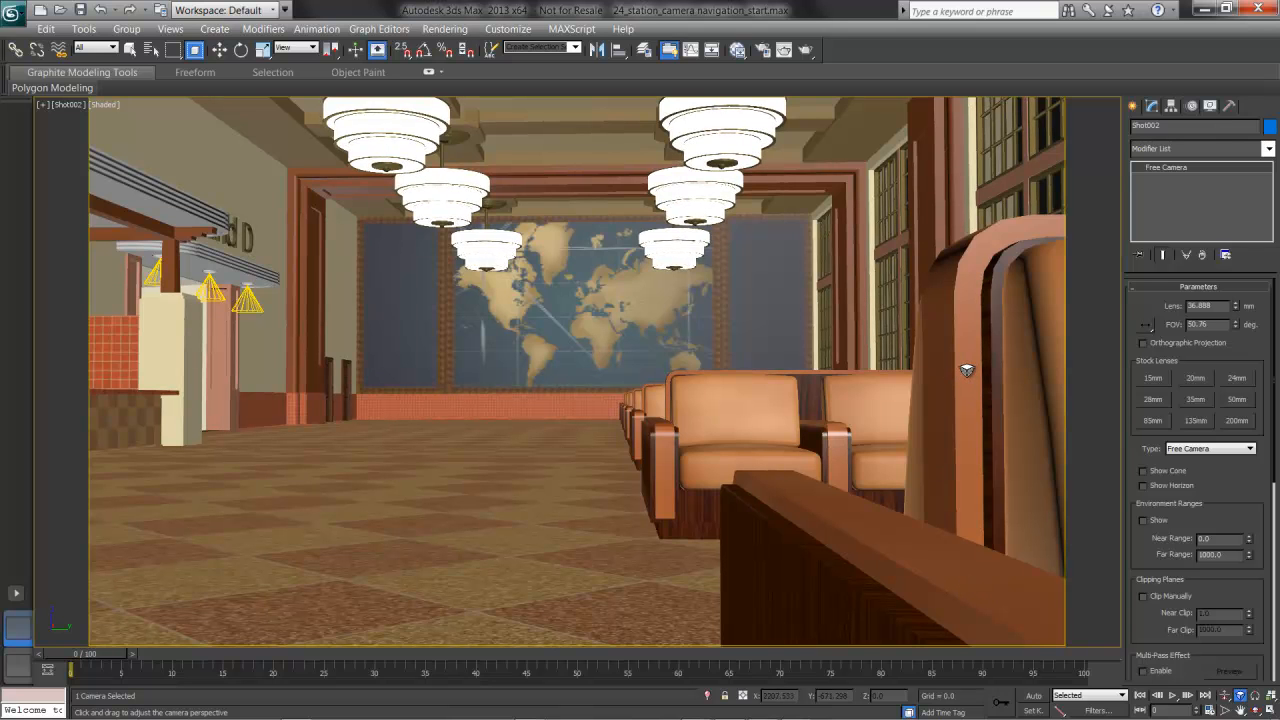
Step: Reset the camera to the 28mm stock lens and dolly it back until the front armchair's armrest is in the foreground
{"action": "left_click", "coordinate": [1152, 399]}
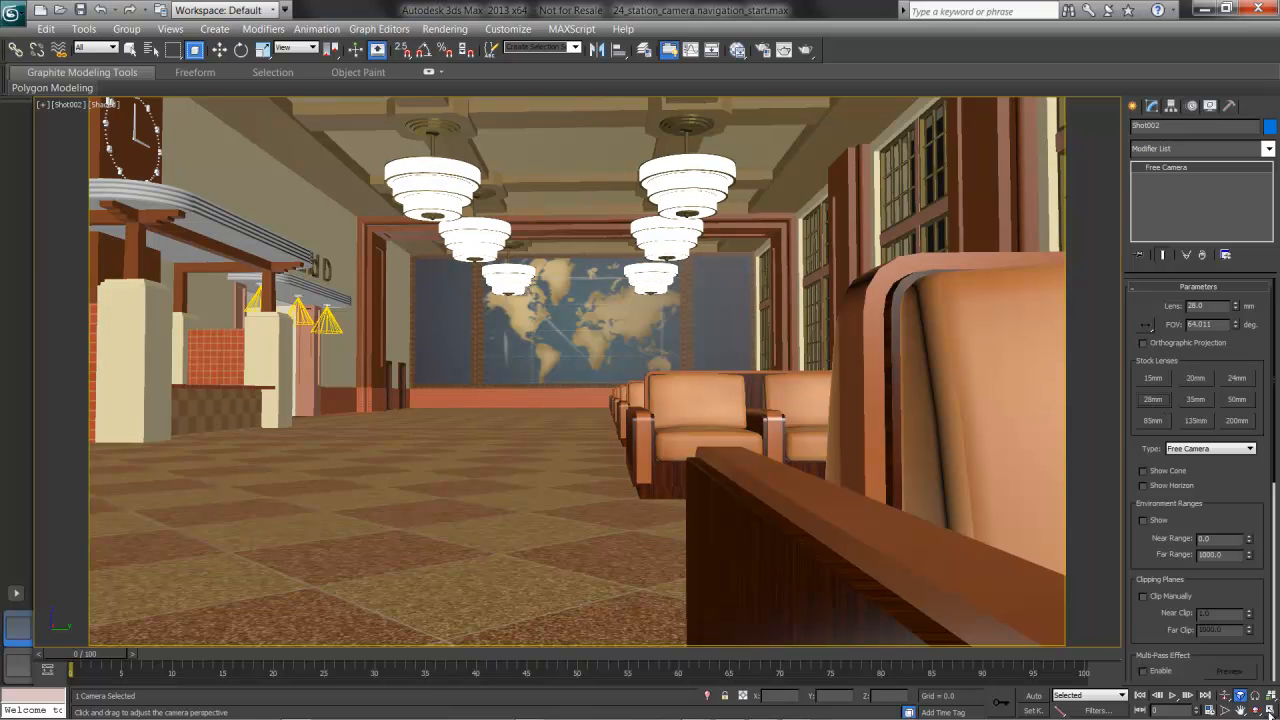
{"action": "left_click", "coordinate": [1224, 697]}
{"action": "left_click_drag", "start_coordinate": [685, 531], "coordinate": [718, 540]}
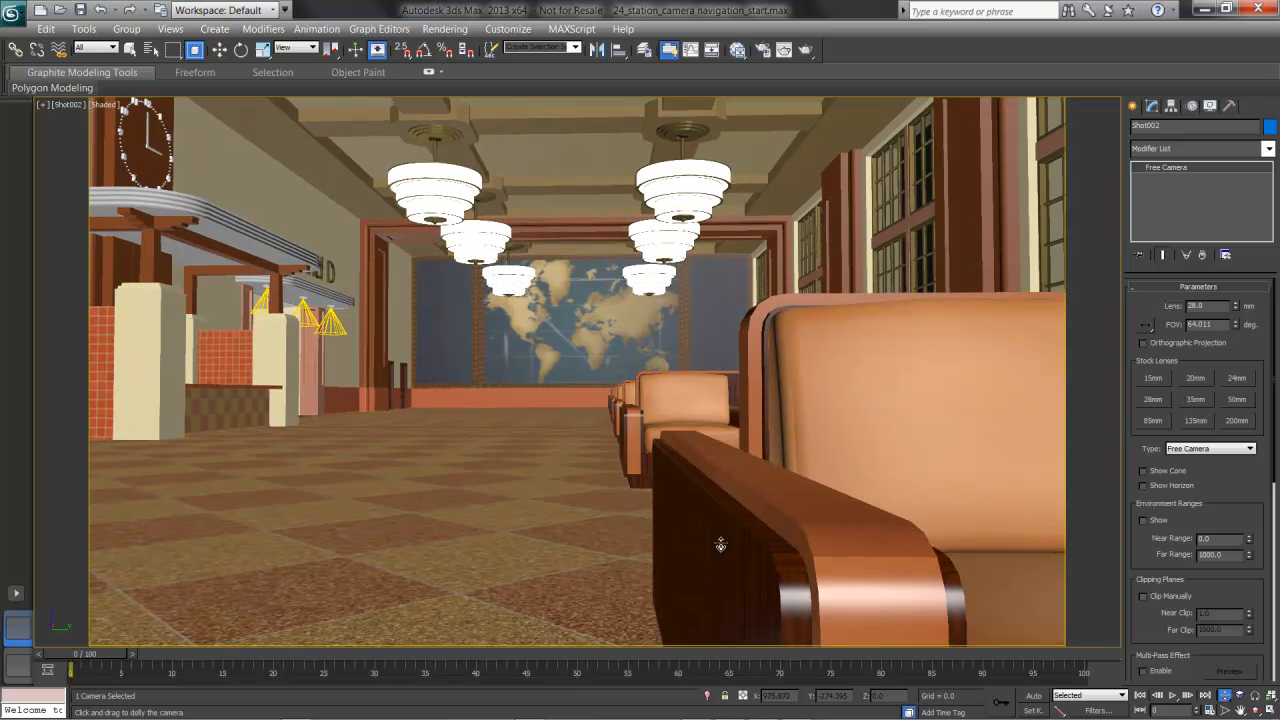